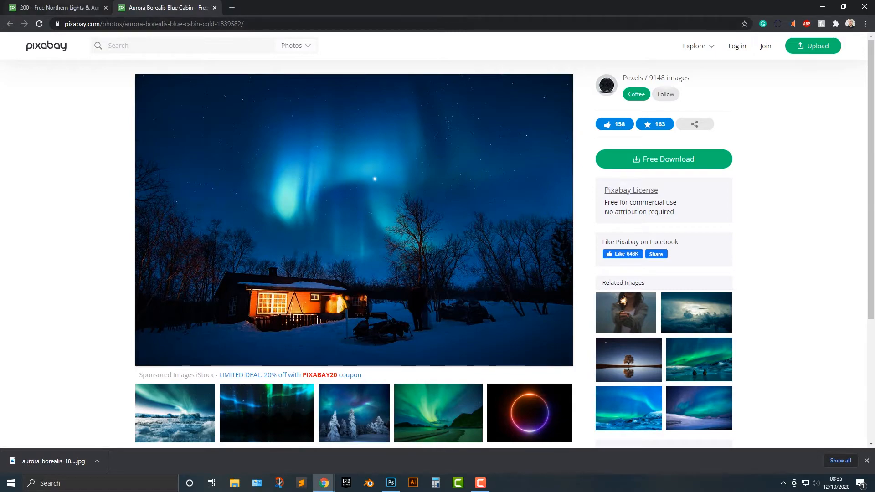
Step: Look through the northern lights image results on Pixabay, and return to the Aurora Borealis Blue Cabin photo page
left_click(58, 8)
scroll(332, 169, "up", 3)
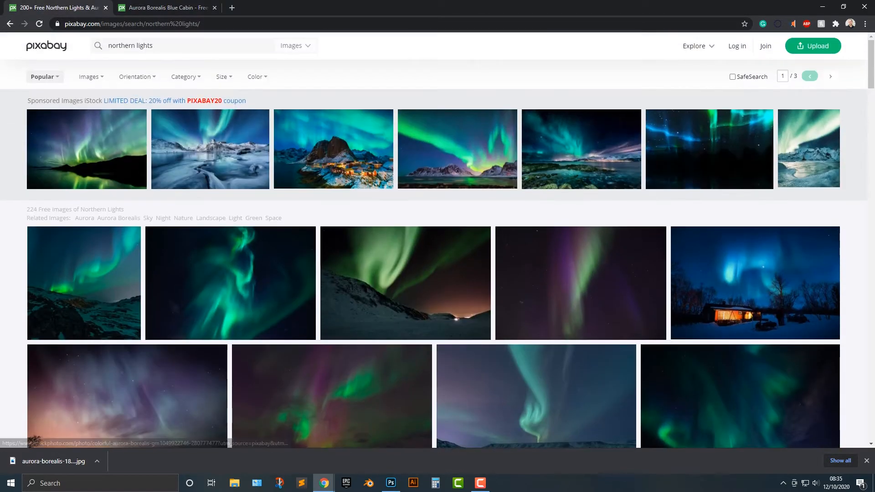
scroll(332, 169, "down", 5)
scroll(332, 182, "down", 3)
key("ctrl+Tab")
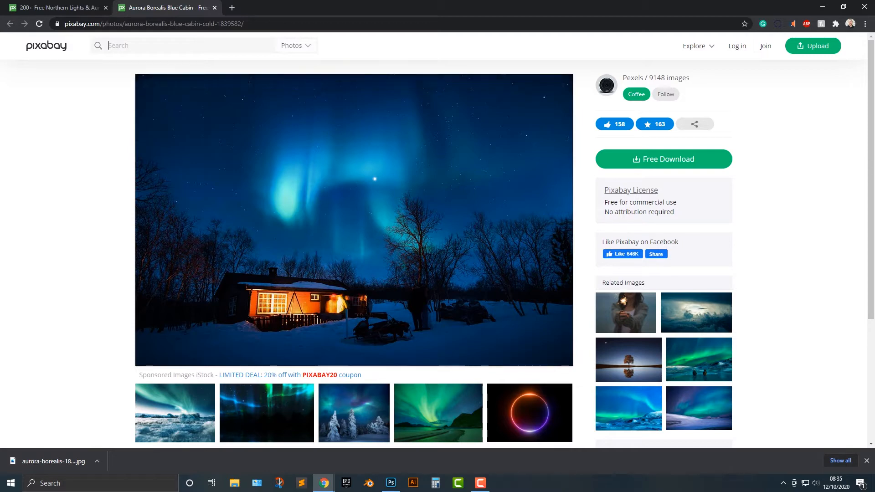
Step: Switch to Photoshop, unlock the cabin photo's background layer and add a new empty layer above it
left_click(391, 482)
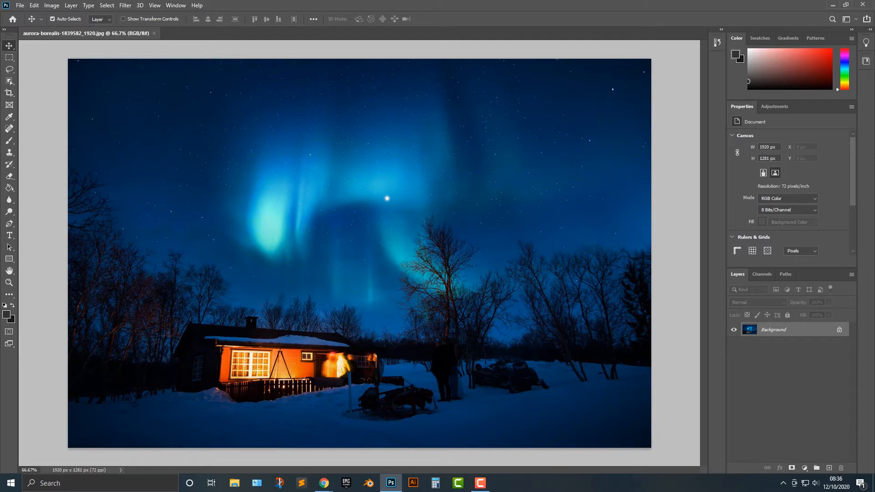
left_click(839, 329)
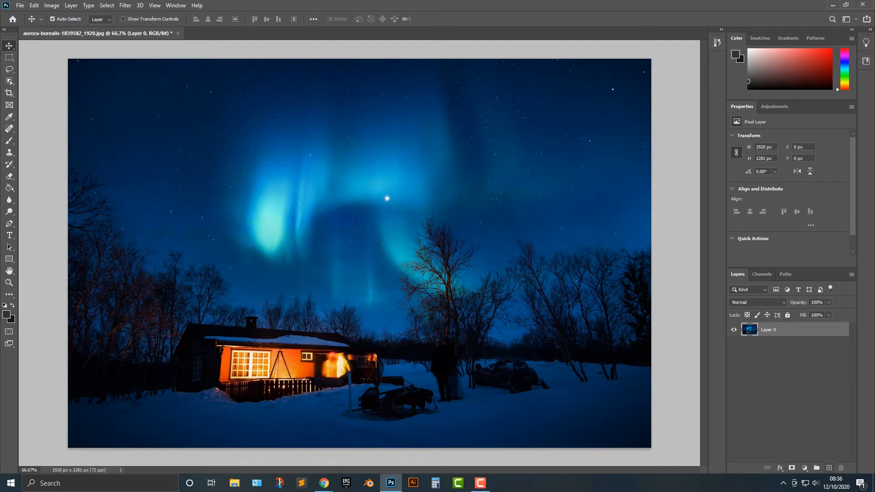
key("ctrl+shift+alt+n")
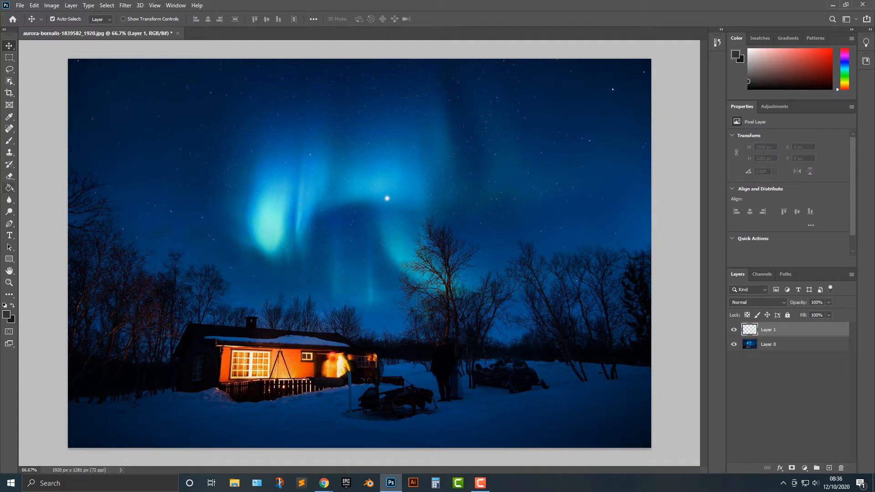
Step: Place a new horizontal text line with the Type tool in the sky near the photo's upper-left corner
key("t")
left_click(9, 235)
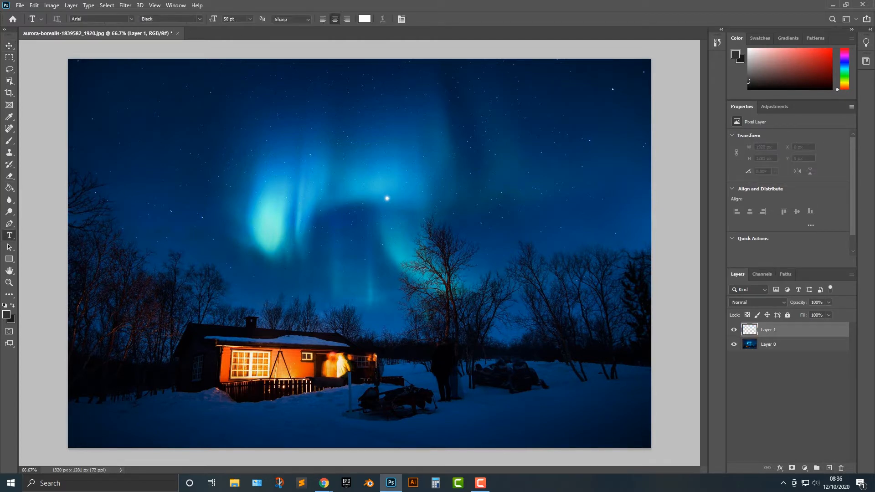
left_click(110, 89)
left_click_drag(117, 86, 145, 82)
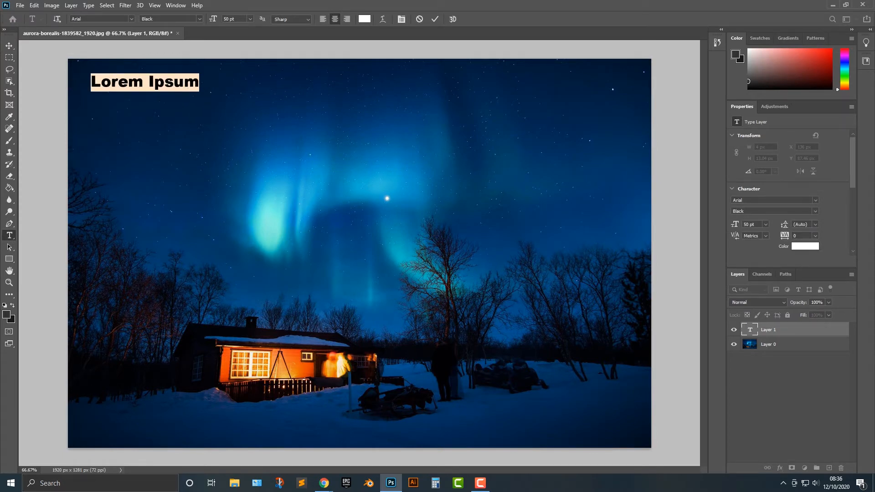
Step: Set the new text's font to Futura Lt BT Light Italic
left_click(131, 19)
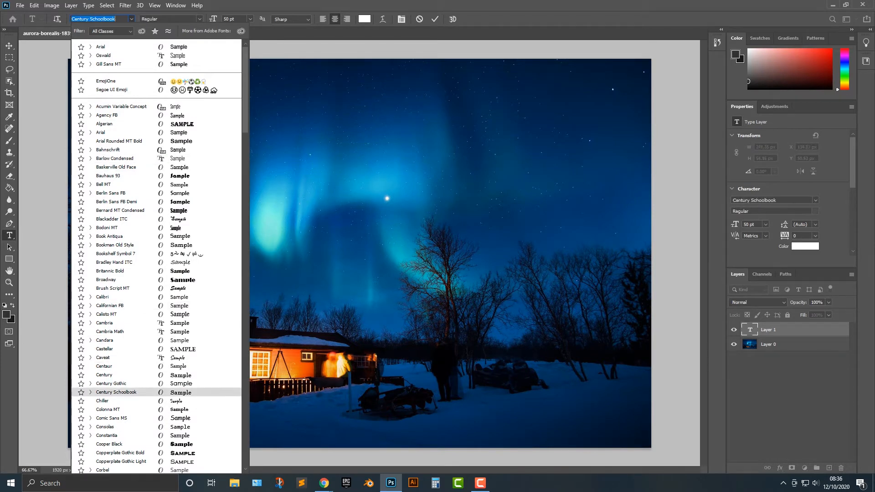
key("Down")
scroll(156, 255, "down", 5)
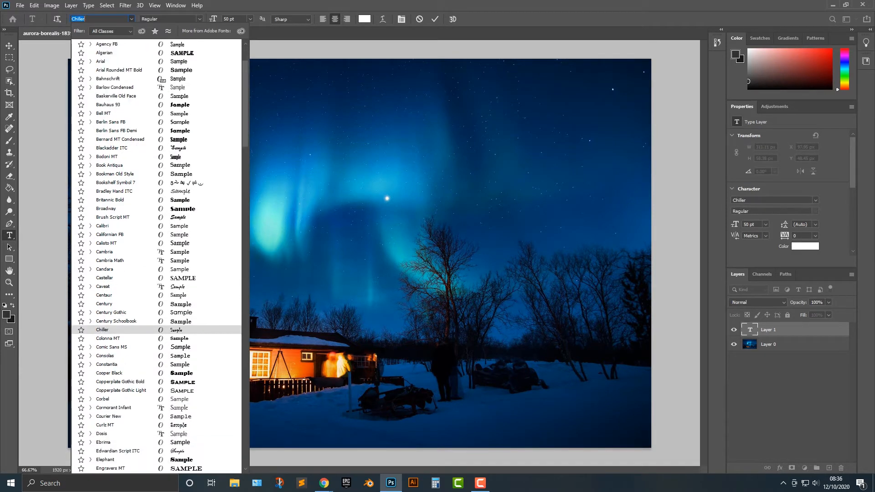
scroll(157, 400, "down", 1)
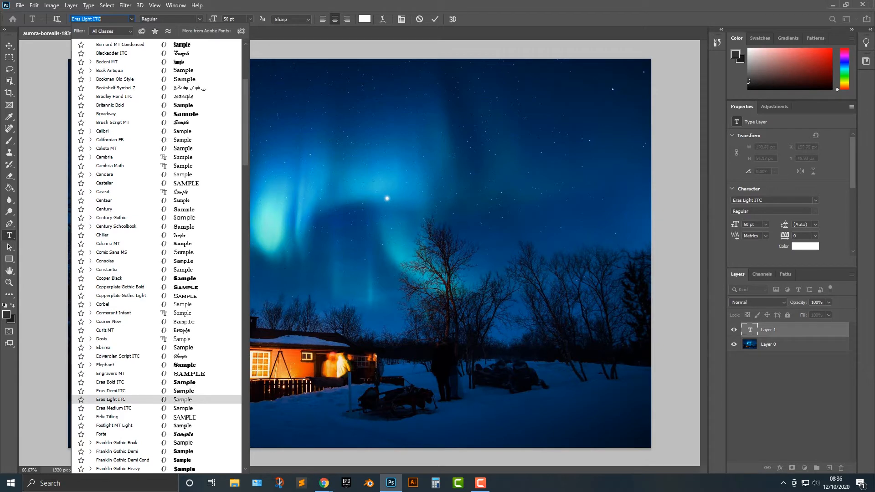
scroll(156, 255, "down", 4)
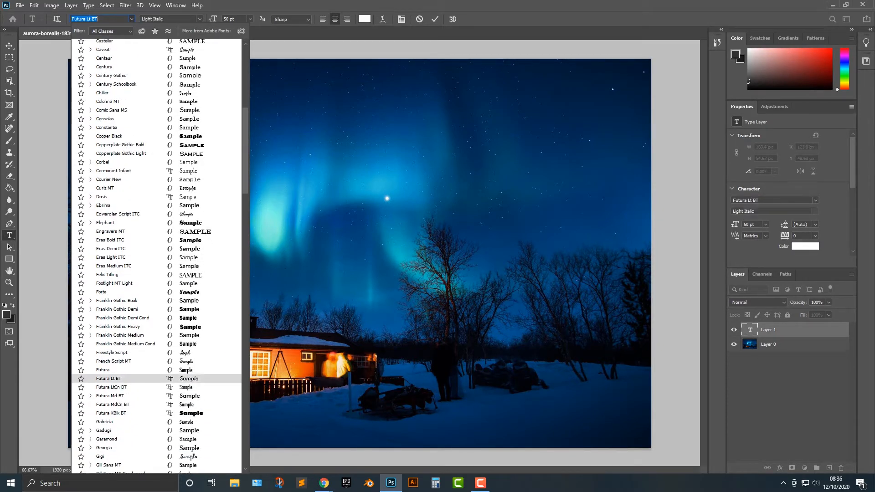
key("Down")
key("Return")
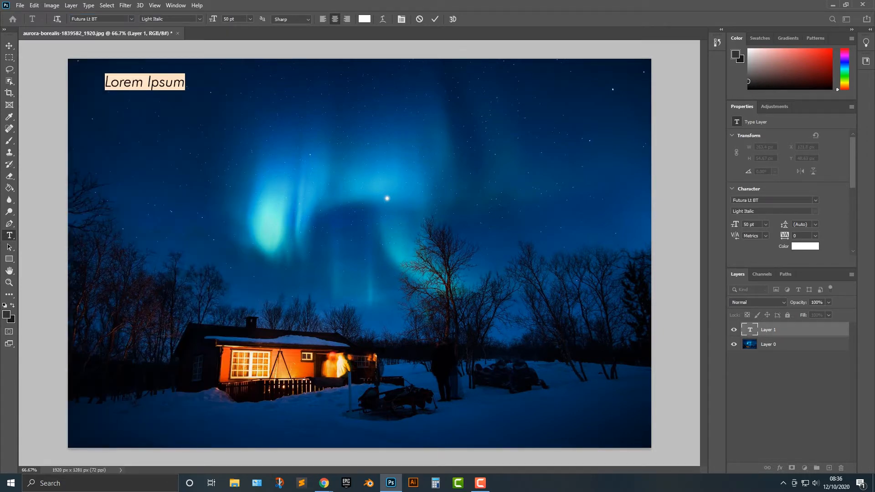
Step: Enter "Escape to Canada" as the title text and commit it
type("E")
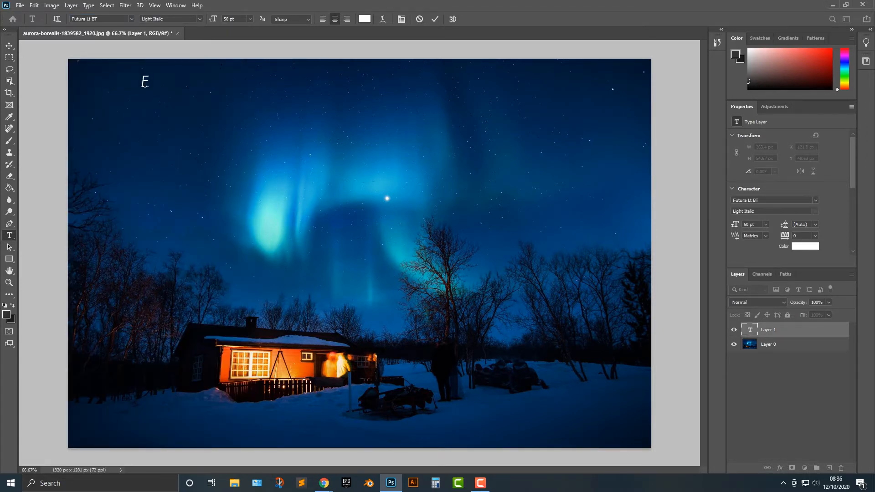
type("scape to Canad")
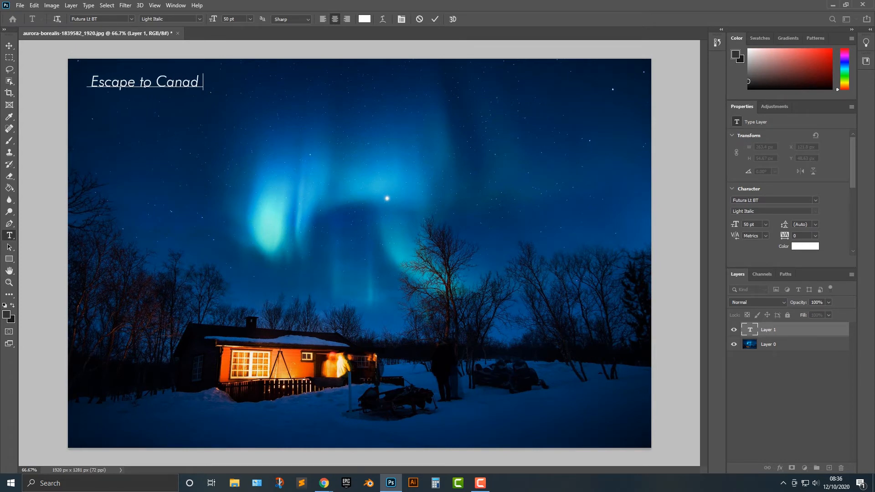
type("a")
left_click(9, 46)
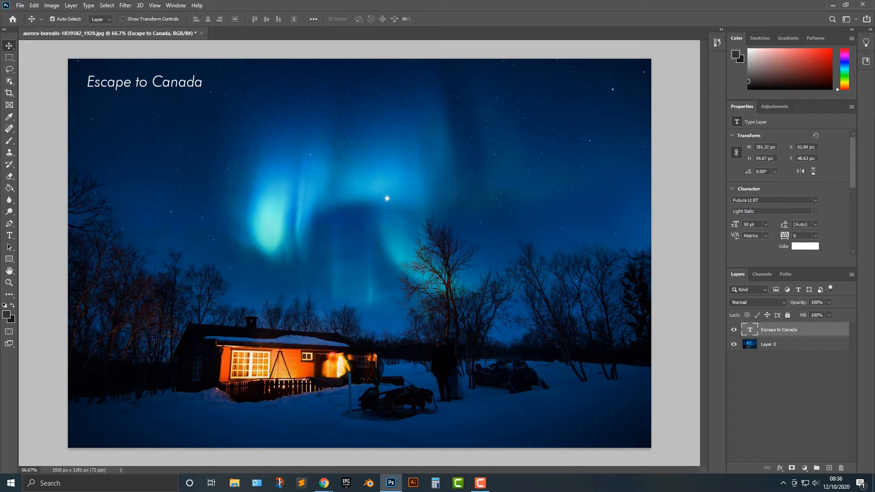
Step: Scale the "Escape to Canada" title proportionally to about 202% and apply the transform
left_click(51, 6)
mouse_move(34, 5)
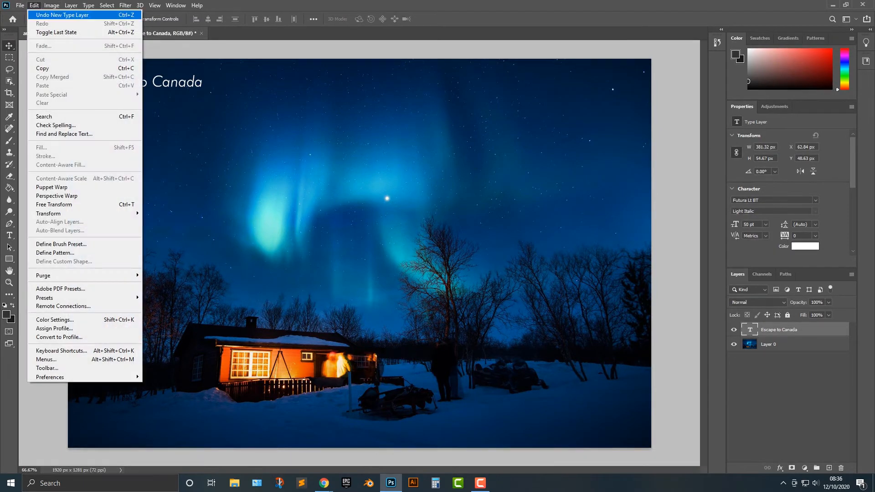
mouse_move(68, 214)
left_click(157, 227)
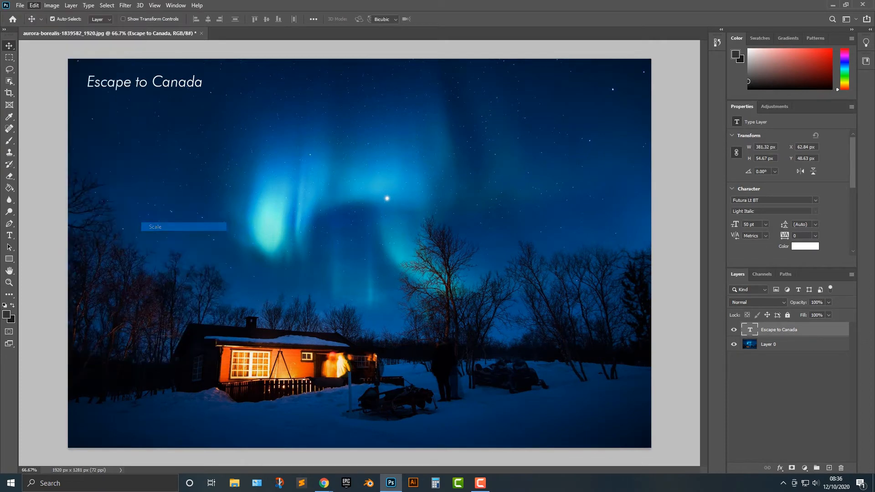
left_click_drag(204, 82, 277, 80)
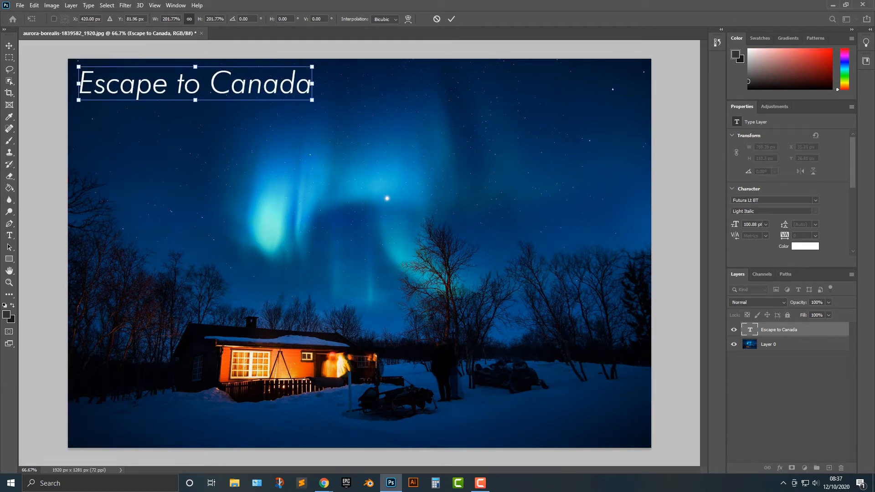
key("Return")
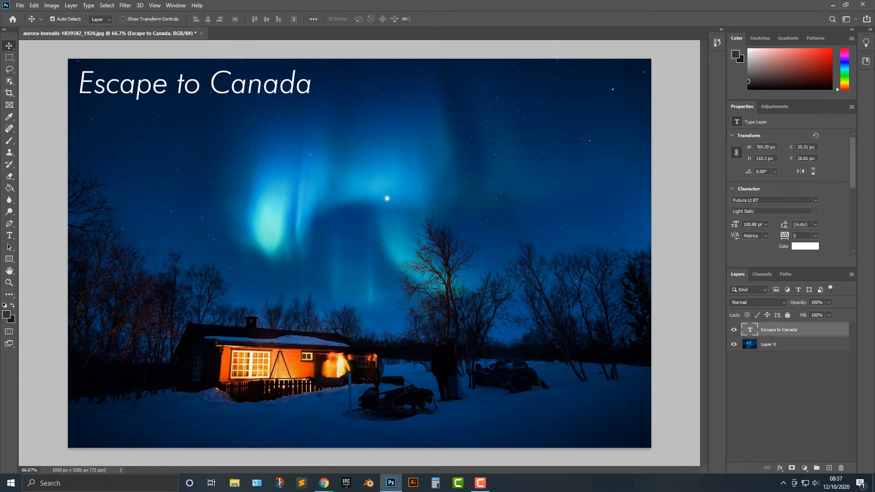
Step: Duplicate the title directly below the original and select all of the copy's text for editing
left_click_drag(168, 79, 168, 117)
key("t")
double_click(168, 118)
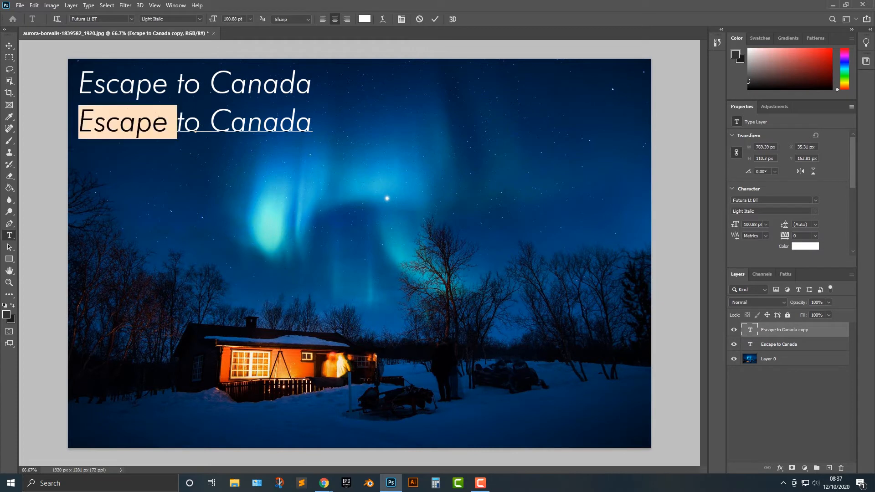
key("ctrl+a")
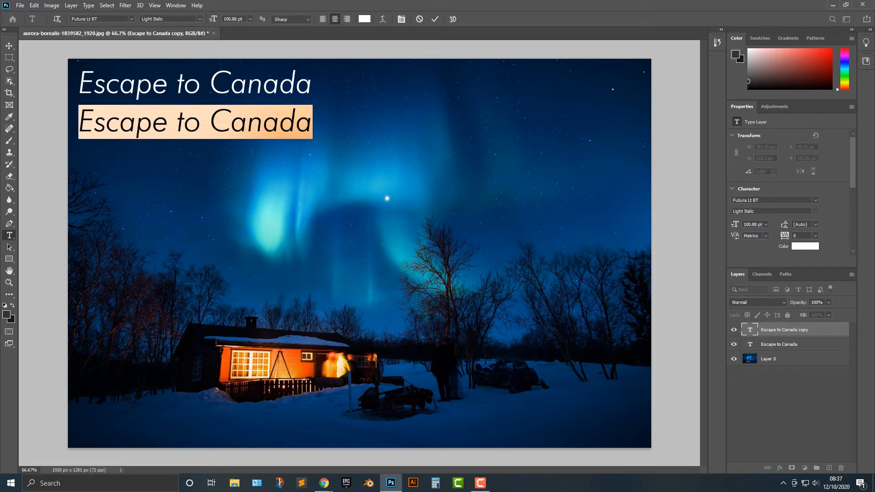
Step: Try other fonts and Futura variants on the duplicated line, returning it to Futura Lt BT Light Italic
left_click(199, 19)
left_click(200, 19)
left_click(131, 19)
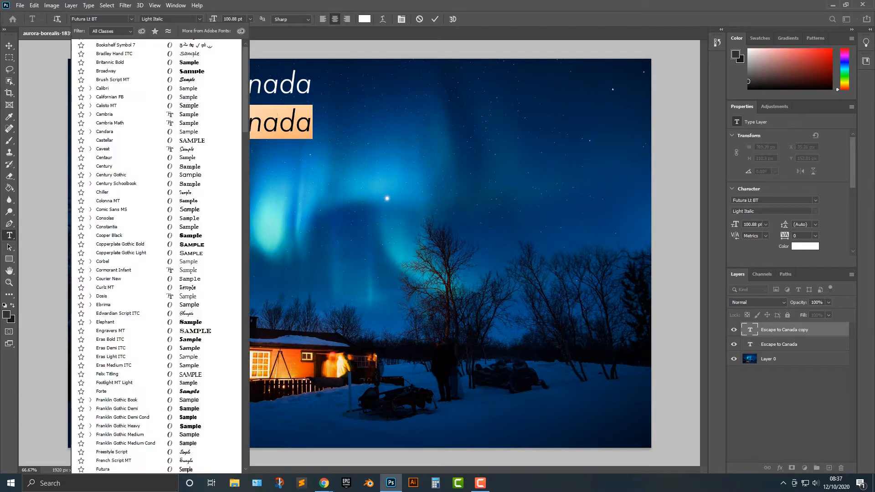
scroll(156, 164, "down", 3)
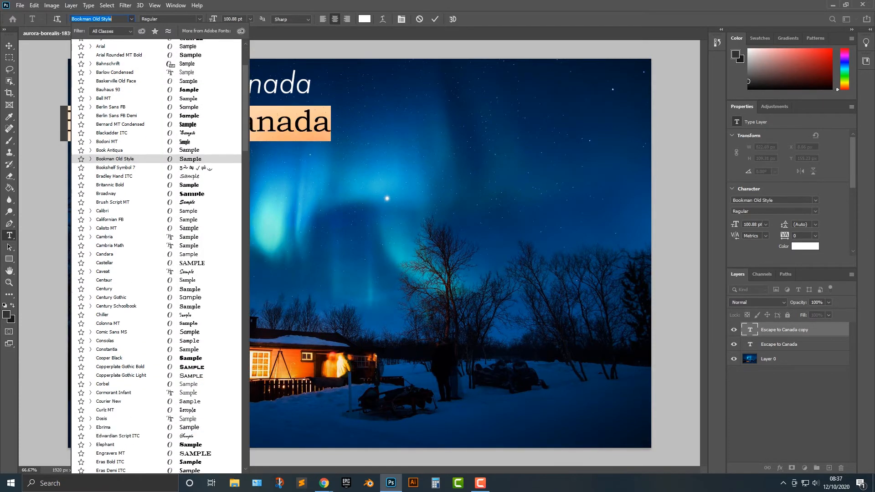
type("fut")
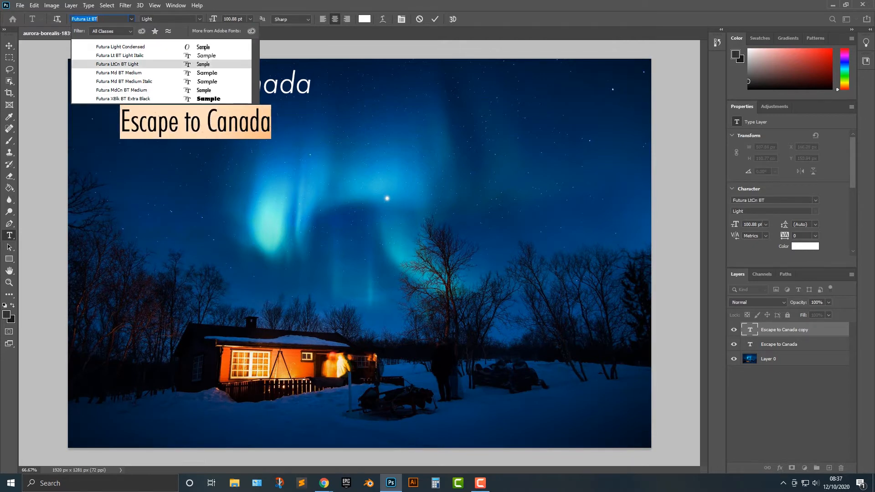
key("Down")
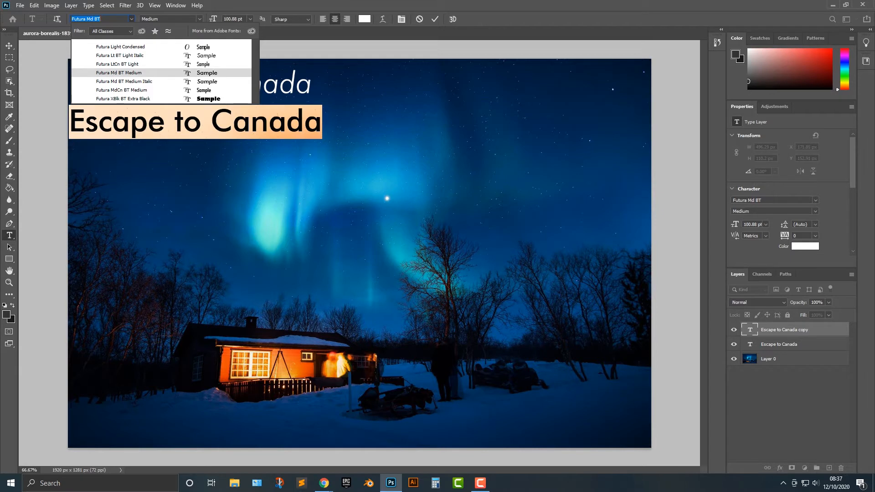
key("Up")
key("Up")
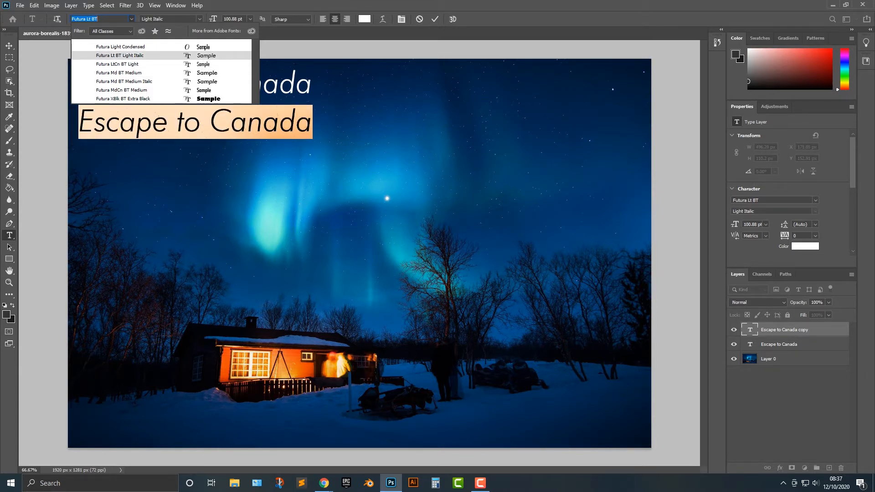
key("Up")
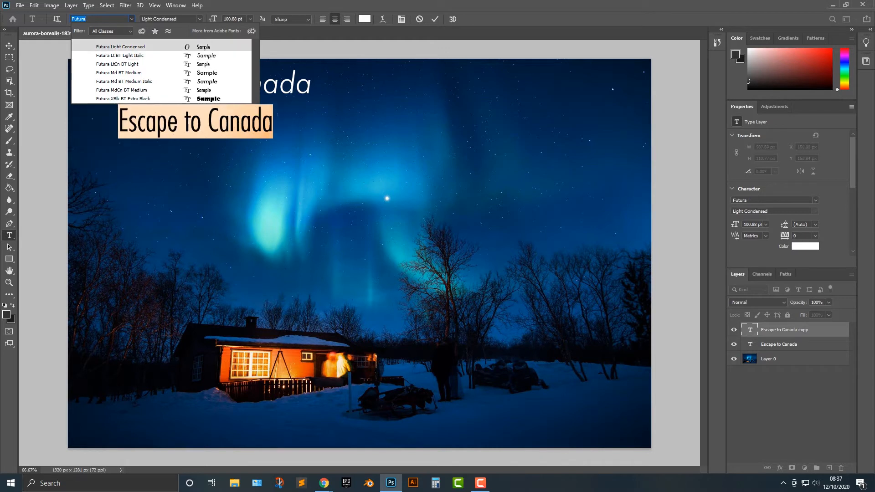
key("Down")
key("Return")
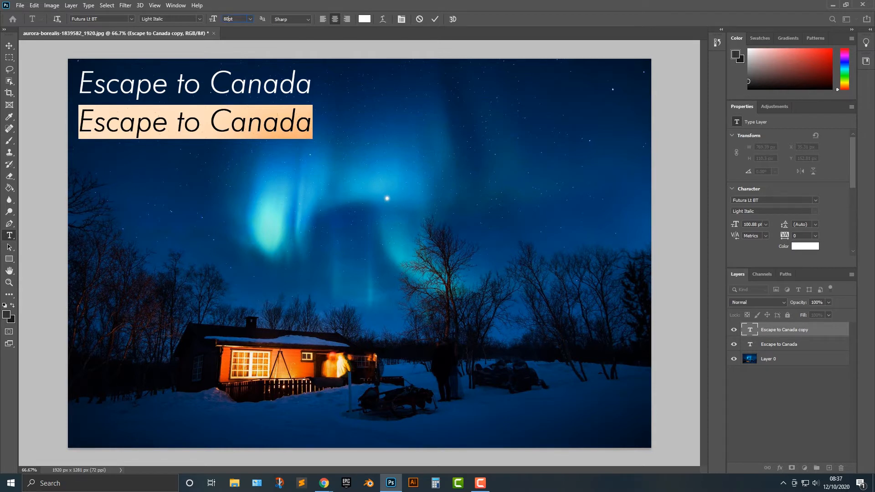
Step: Set the duplicated line's font size to 60 pt and move it close beneath the title, aligned with the title's left edge
key("Return")
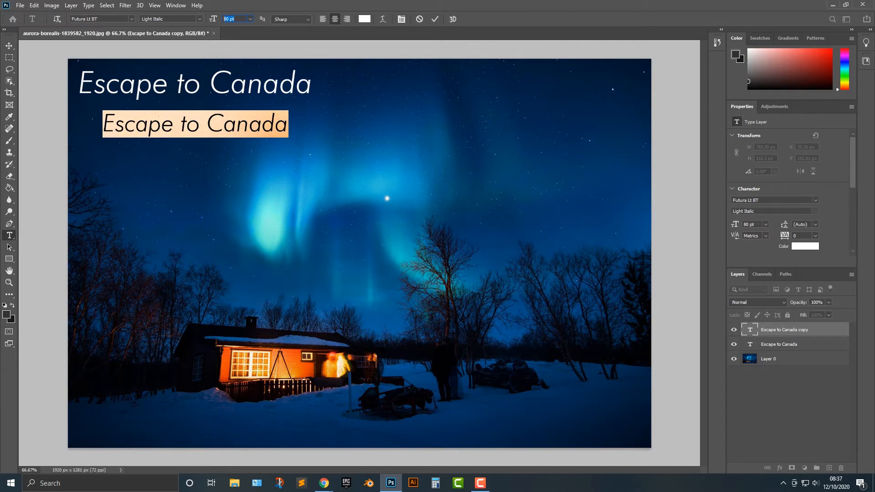
key("Return")
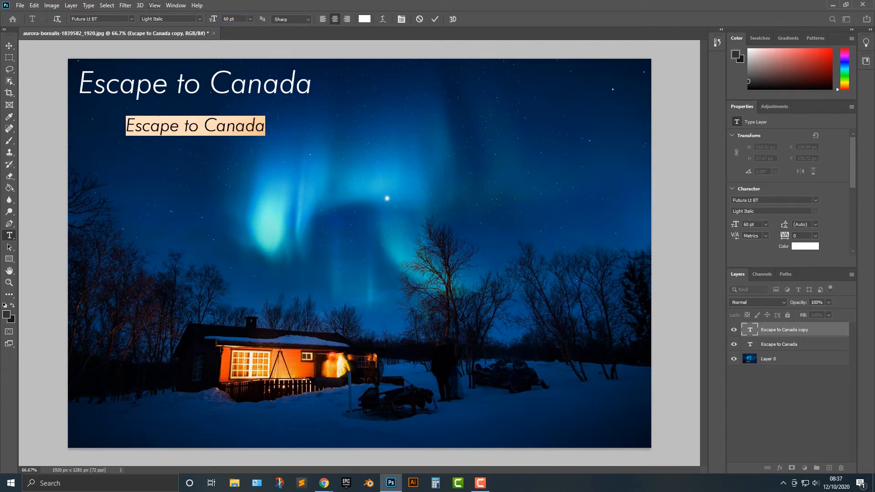
left_click(9, 45)
left_click_drag(215, 112, 169, 98)
Step: Replace the duplicated line's text with "See the" and commit the edit
key("r")
key("t")
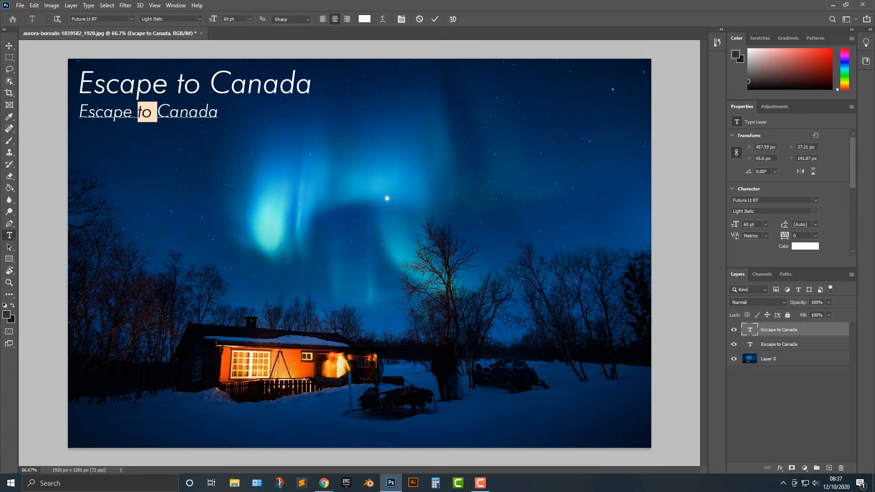
triple_click(152, 111)
left_click(152, 112)
key("ctrl+a")
type("See the K")
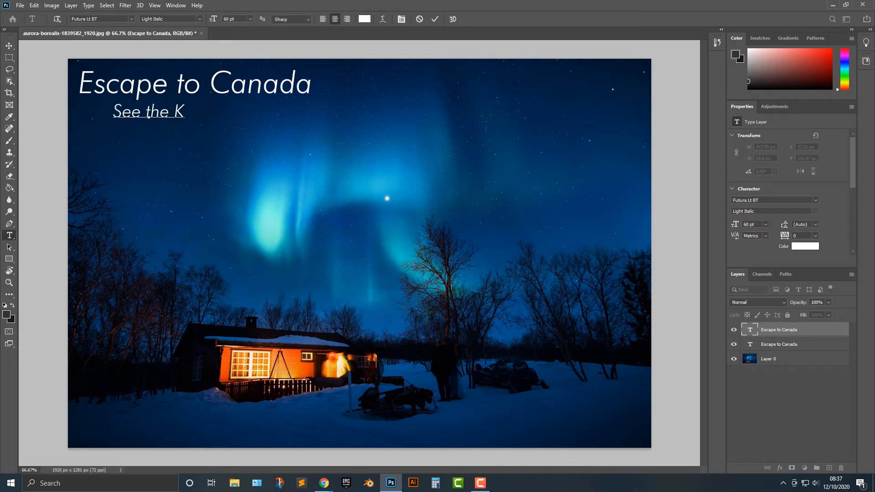
key("BackSpace")
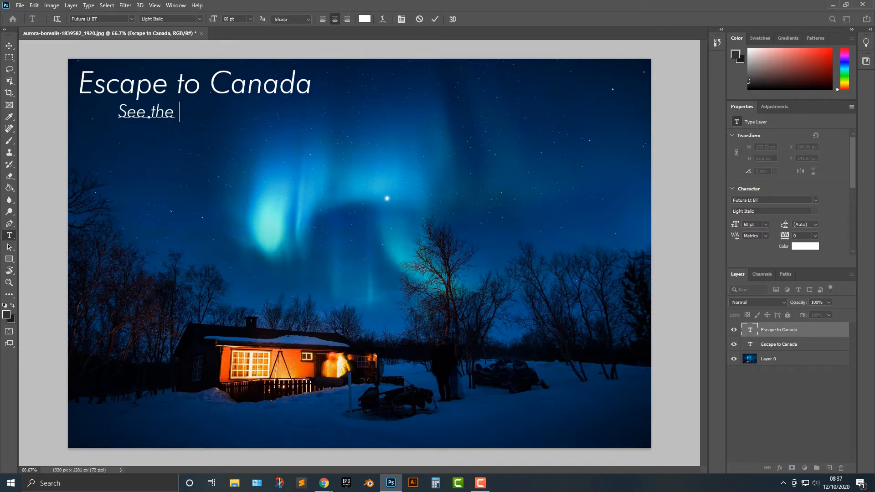
left_click(9, 46)
Step: Left-align the "Escape to Canada" text and move the title back to the photo's upper-left area
left_click(779, 344)
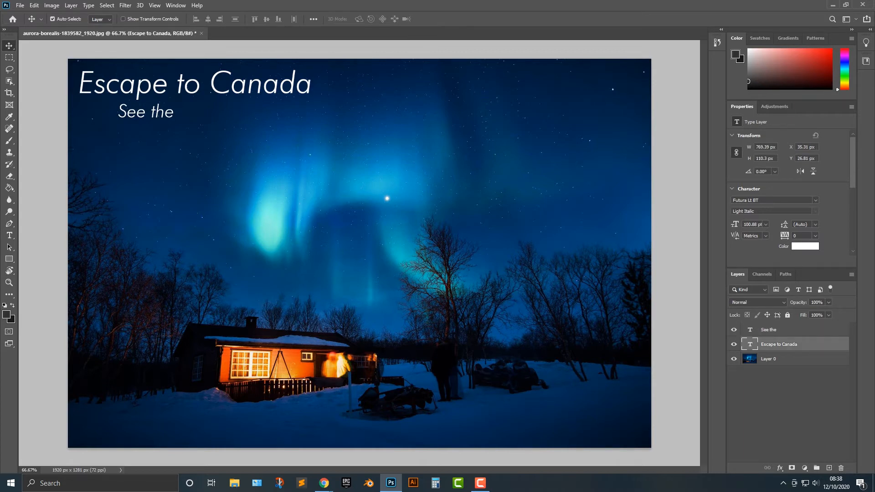
left_click(9, 235)
left_click(152, 84)
left_click(323, 19)
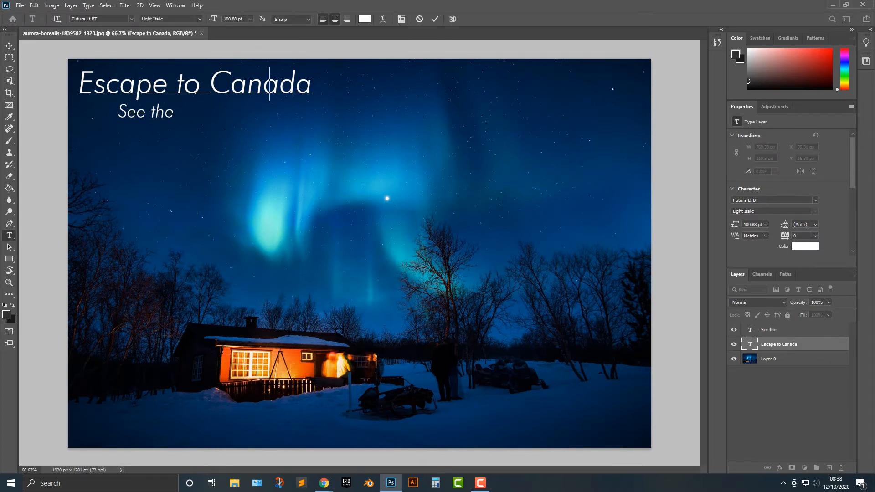
left_click(9, 46)
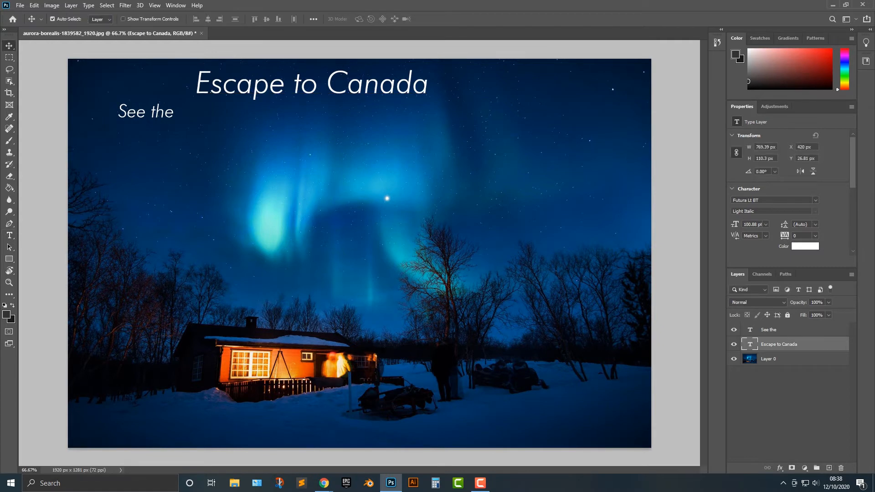
left_click_drag(309, 71, 193, 72)
Step: Change the paragraph alignment of the "See the" line to left-aligned
left_click(158, 113)
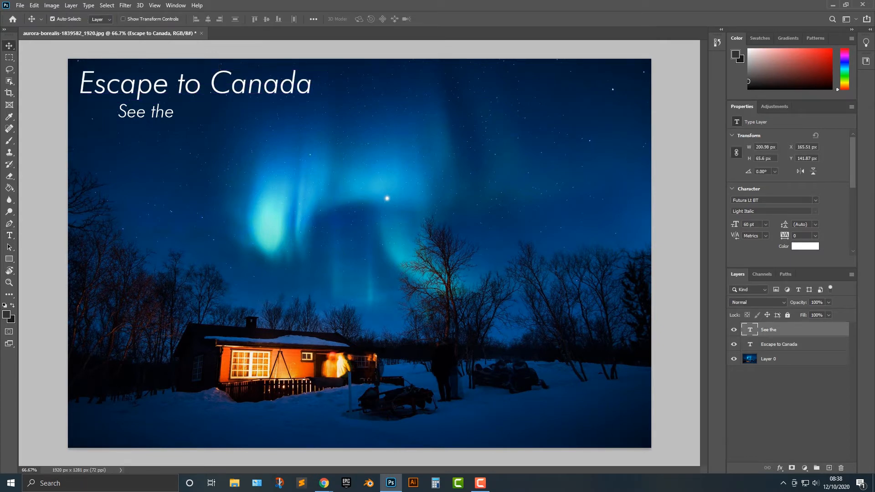
key("r")
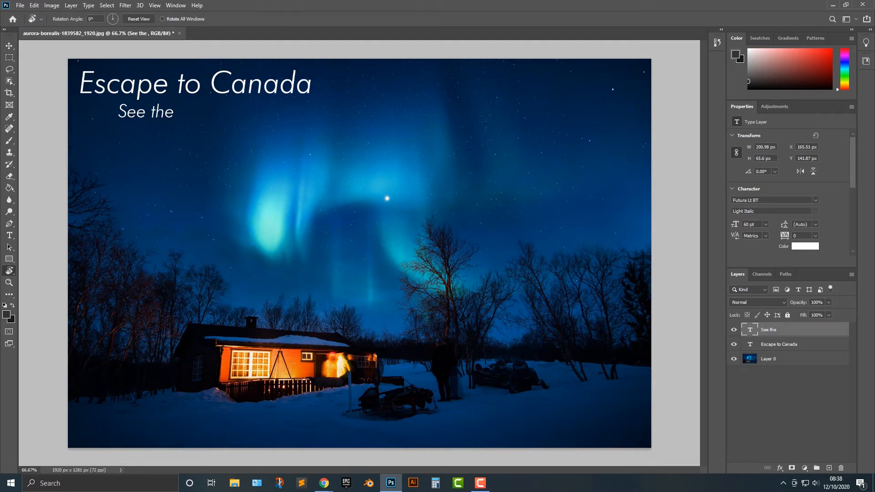
key("t")
double_click(148, 112)
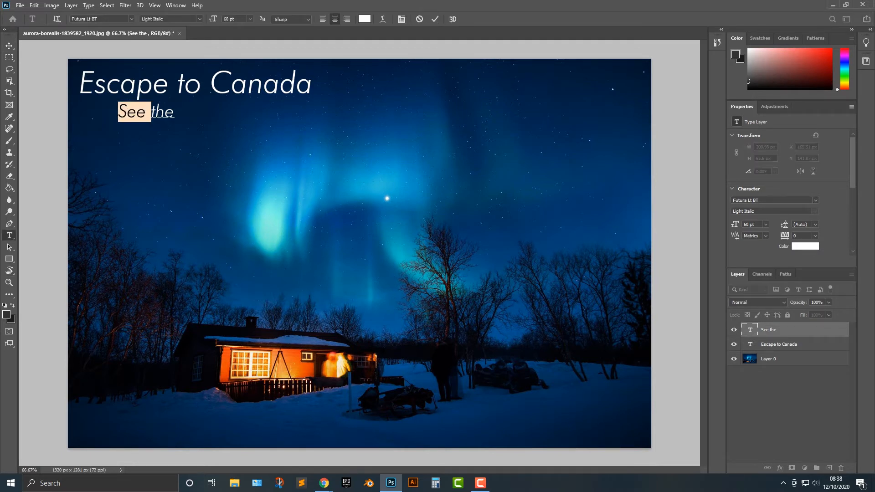
left_click(322, 19)
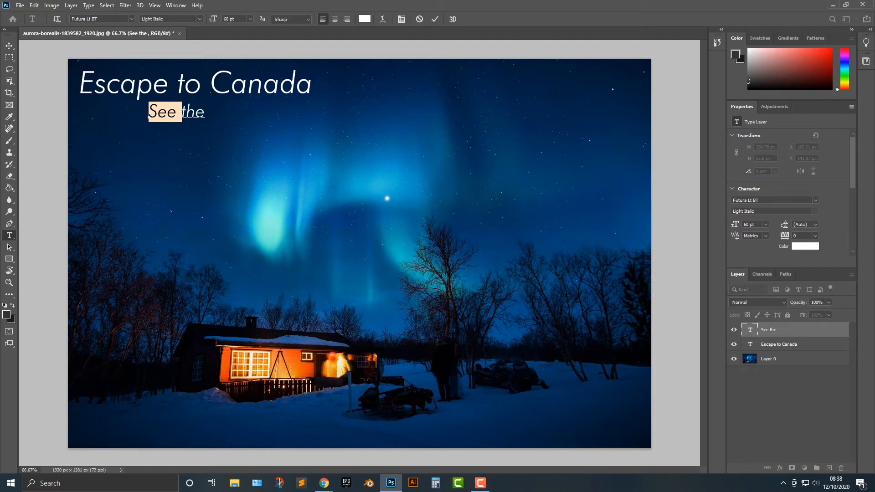
Step: Extend the subtitle to read "See the northerns lights Today" and move it flush with the title's left edge
left_click(205, 112)
type("noir")
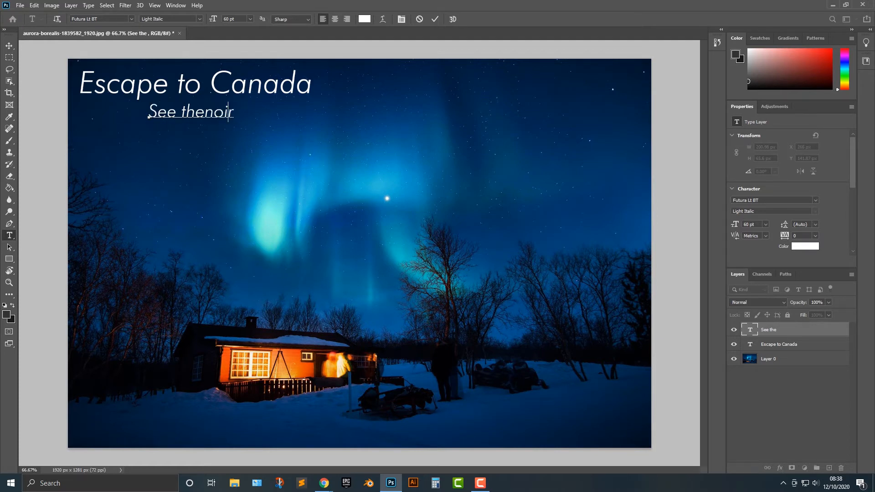
key("BackSpace")
key("BackSpace")
type("northi")
key("BackSpace")
type("erns")
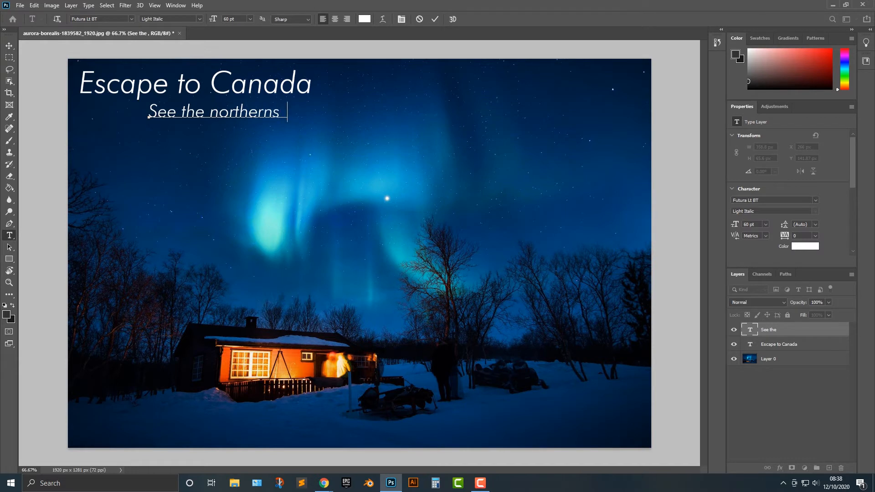
type(" lights Today")
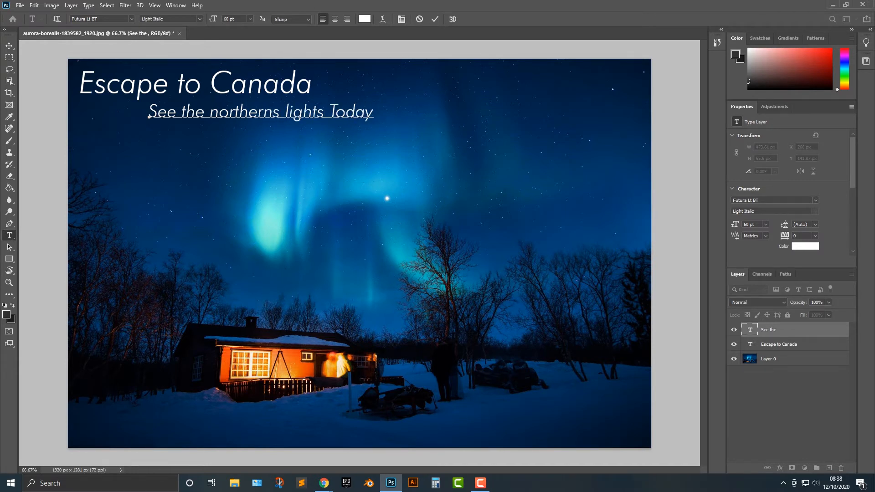
left_click(10, 45)
left_click_drag(317, 109, 249, 107)
Step: Change "Today" to lowercase "today" in the subtitle and commit the edit
key("t")
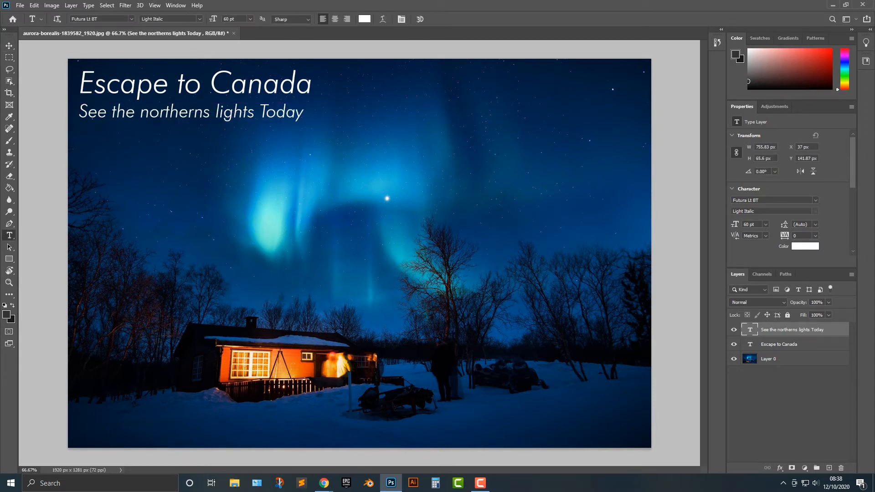
left_click(266, 111)
key("BackSpace")
type("t")
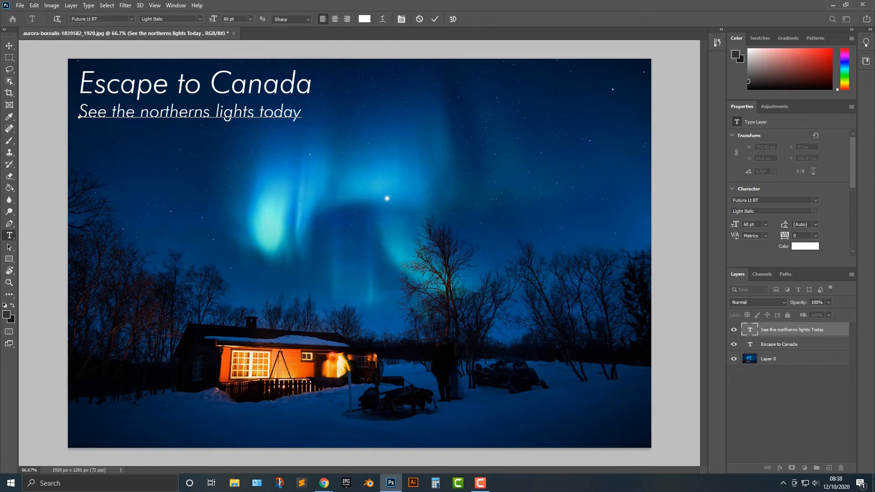
left_click(10, 46)
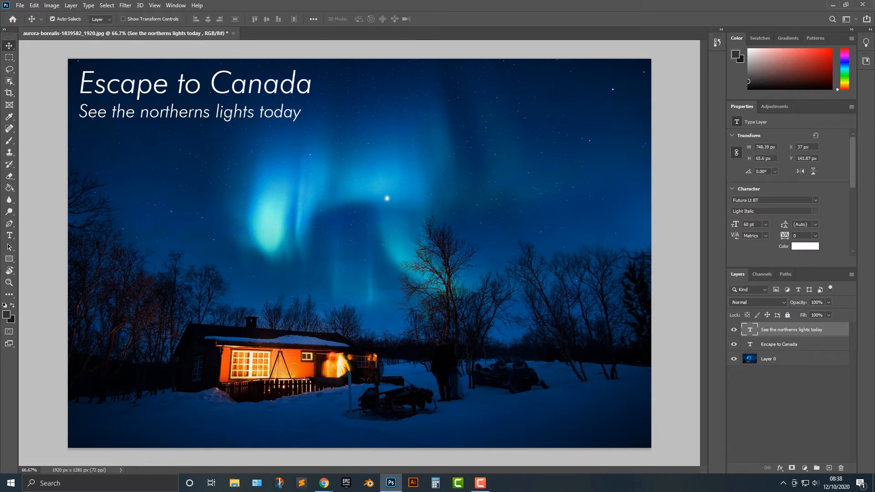
Step: Scale the subtitle down to about 76% and realign it with the title's left edge
left_click(34, 6)
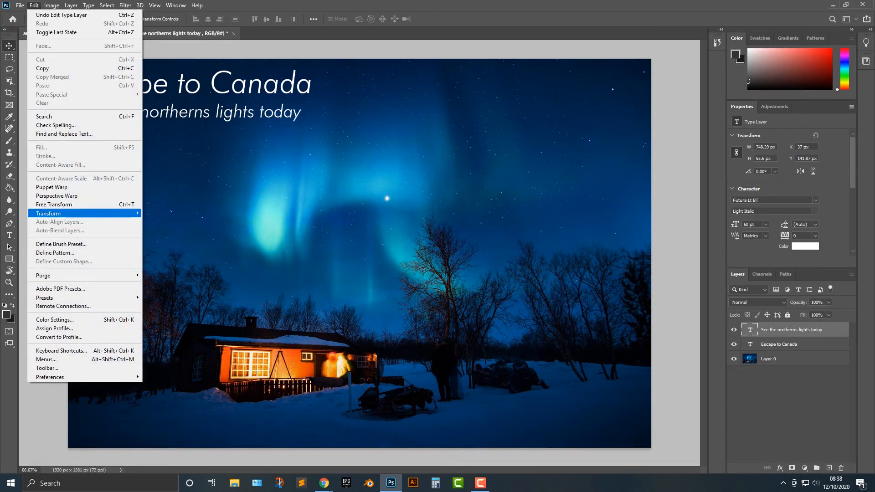
mouse_move(68, 213)
left_click(159, 227)
left_click_drag(306, 121, 279, 118)
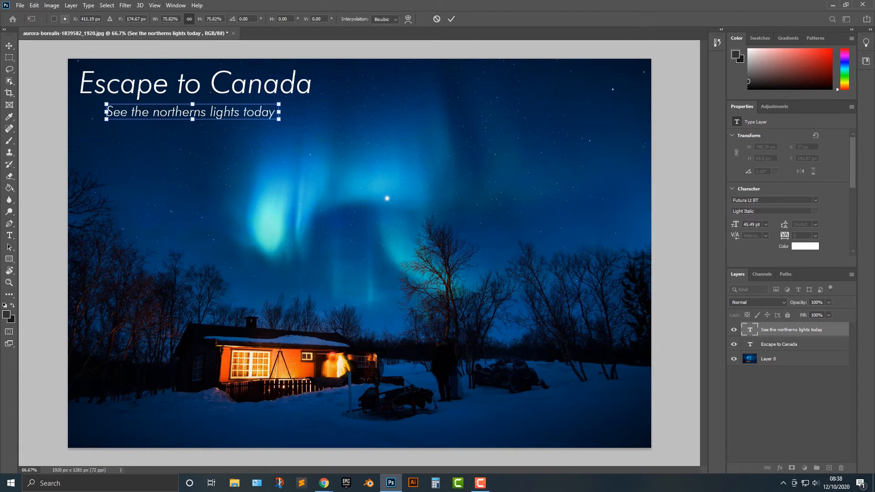
key("Return")
left_click_drag(233, 90, 207, 90)
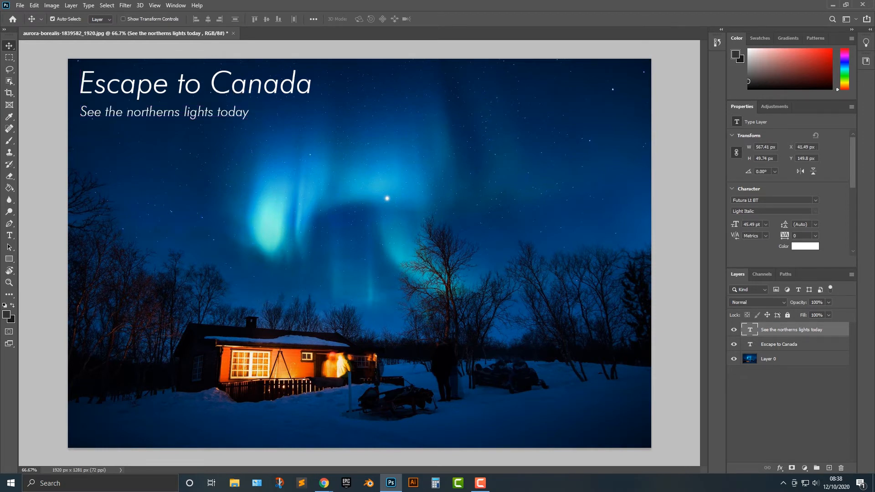
Step: Select the title and subtitle together and move them about 49 px down and 8 px right
left_click(196, 85, "shift")
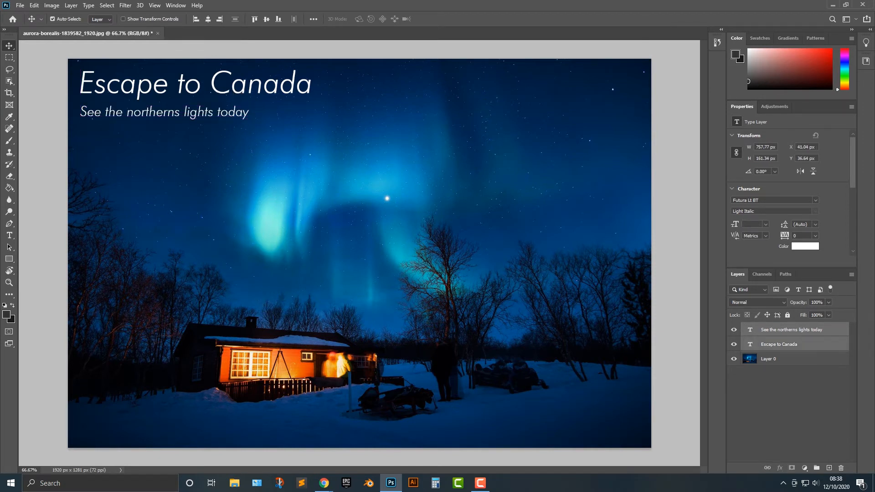
left_click_drag(225, 73, 229, 102)
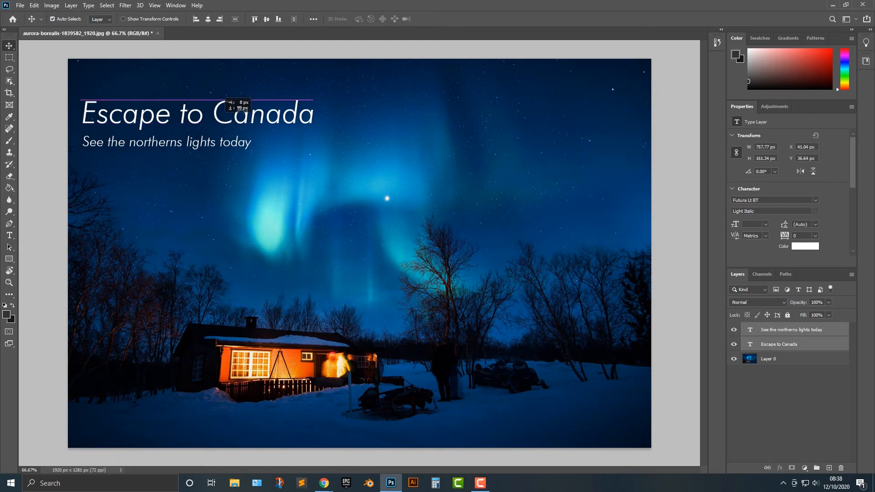
mouse_move(225, 101)
left_mouse_down()
mouse_move(224, 387)
mouse_move(552, 385)
mouse_move(129, 133)
mouse_move(240, 99)
mouse_move(214, 58)
mouse_move(228, 103)
mouse_move(240, 102)
mouse_move(225, 86)
left_mouse_up()
left_click(768, 359)
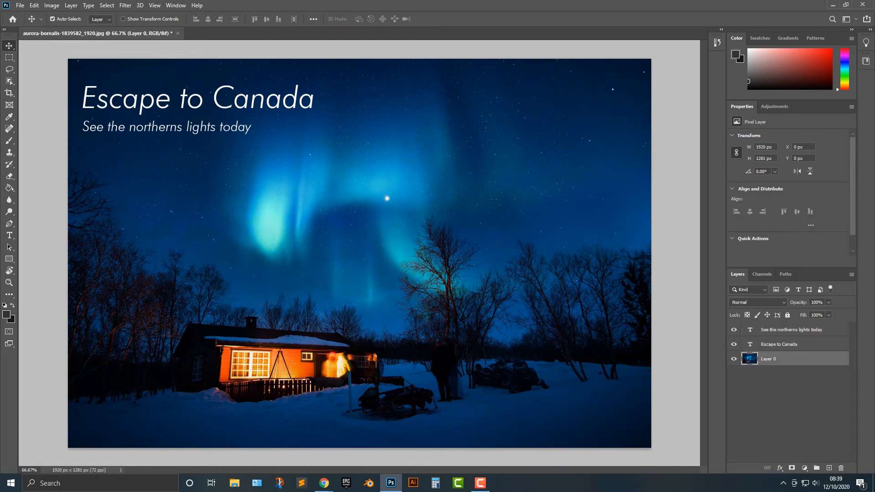
Step: Recolour the whole title pale blue #90cadd, lightening a blue sampled from the sky around the aurora
key("t")
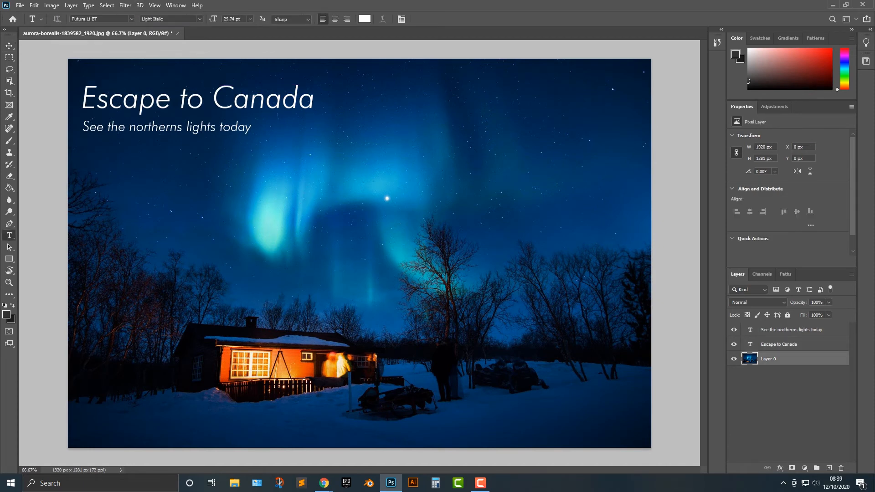
left_click_drag(314, 99, 81, 108)
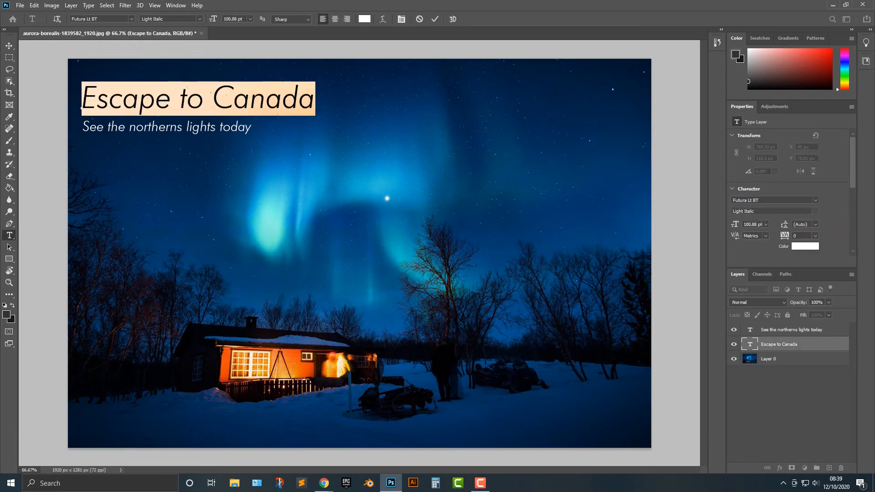
left_click(364, 19)
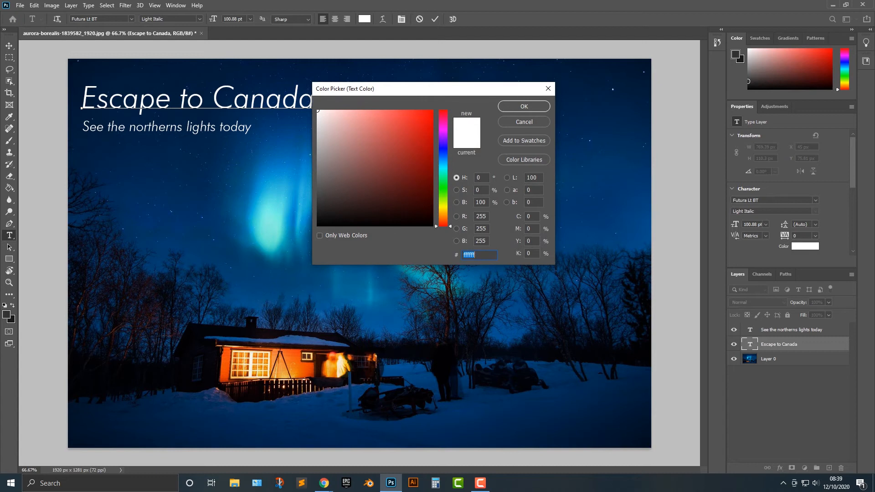
type("f9f6f6")
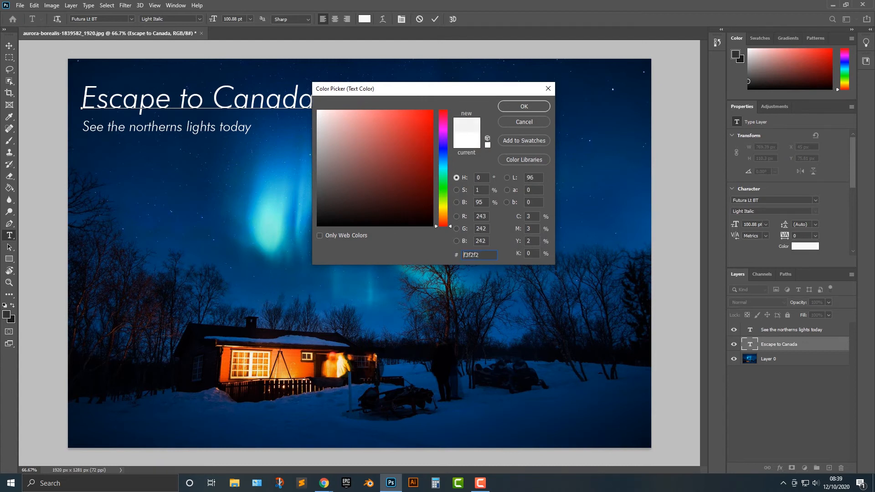
left_click_drag(317, 113, 317, 113)
left_click(270, 223)
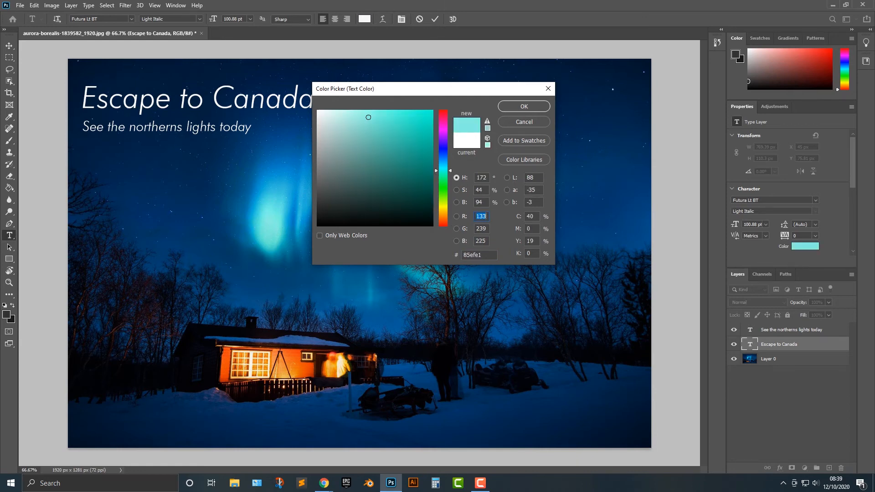
left_click(270, 222)
left_click_drag(269, 222, 278, 173)
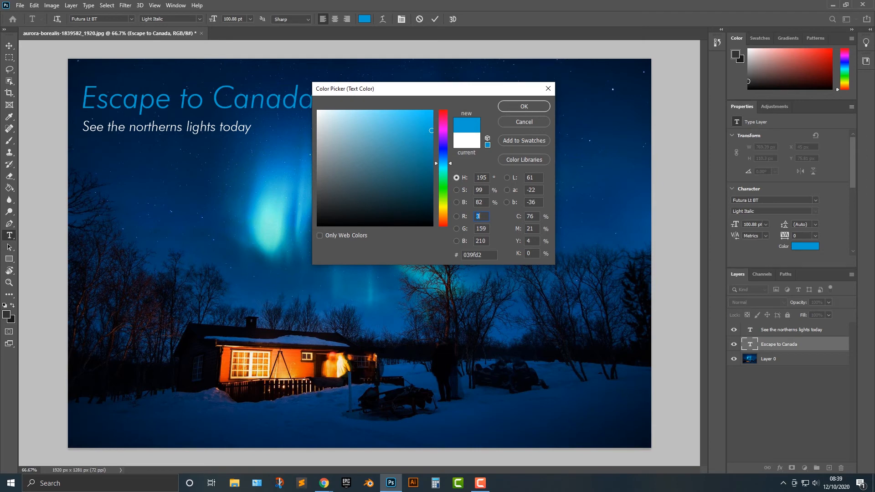
mouse_move(416, 121)
left_mouse_down()
mouse_move(400, 111)
mouse_move(342, 110)
mouse_move(355, 111)
mouse_move(357, 125)
left_mouse_up()
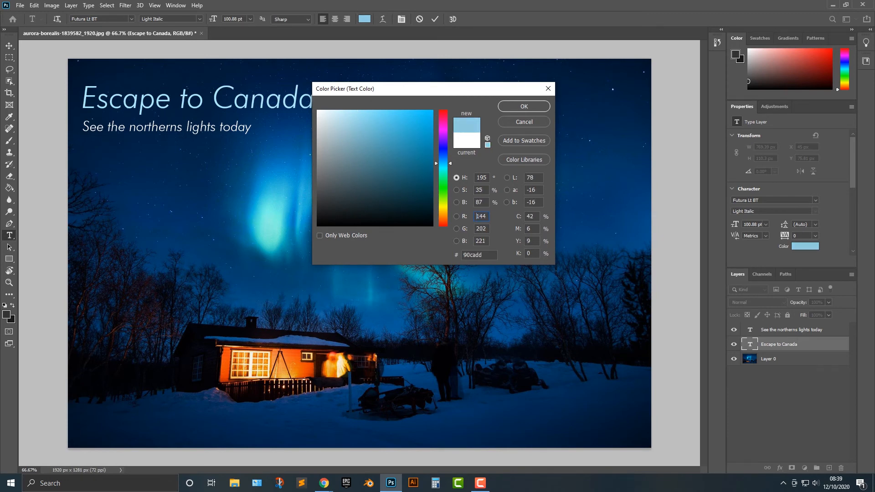
left_click(524, 106)
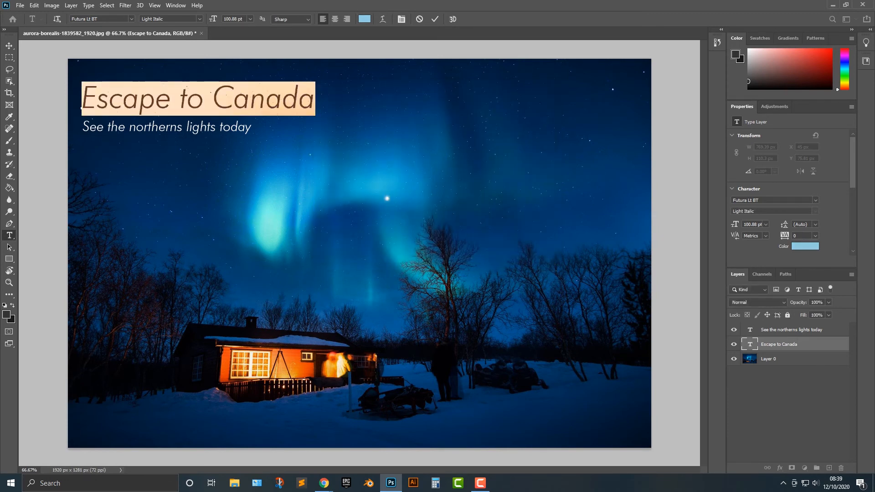
left_click(9, 45)
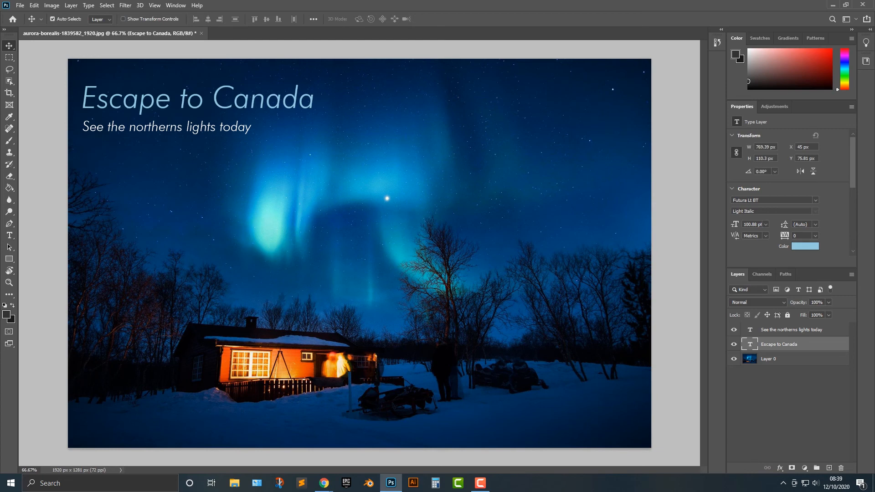
Step: Set the whole subtitle's text colour to off-white RGB 250, 250, 250
double_click(82, 131)
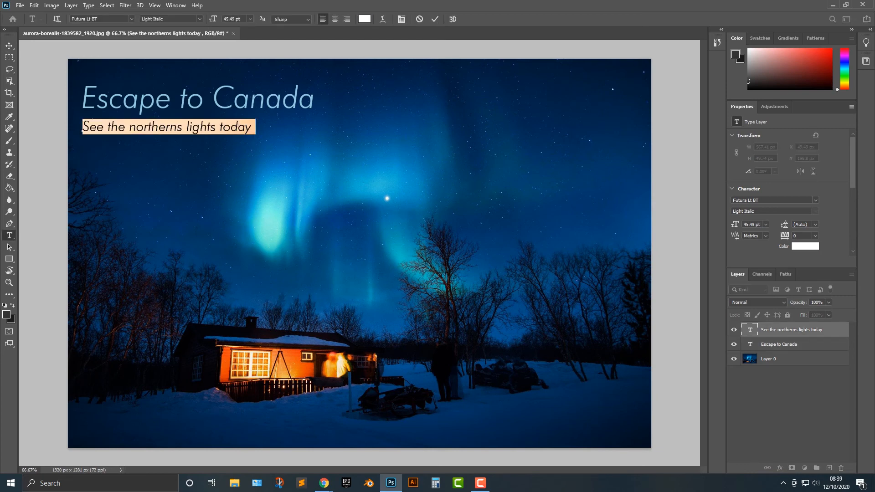
left_click(364, 19)
double_click(481, 216)
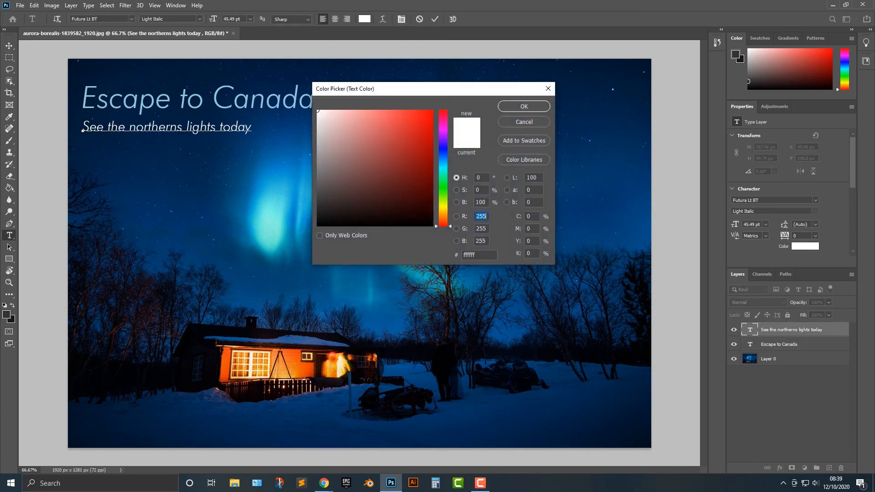
type("250")
key("Tab")
type("2")
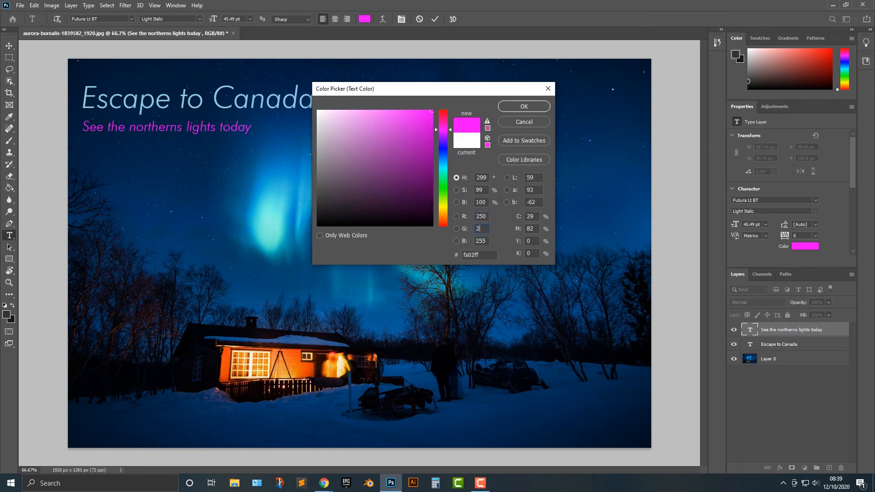
type("50")
key("Tab")
type("250")
key("Return")
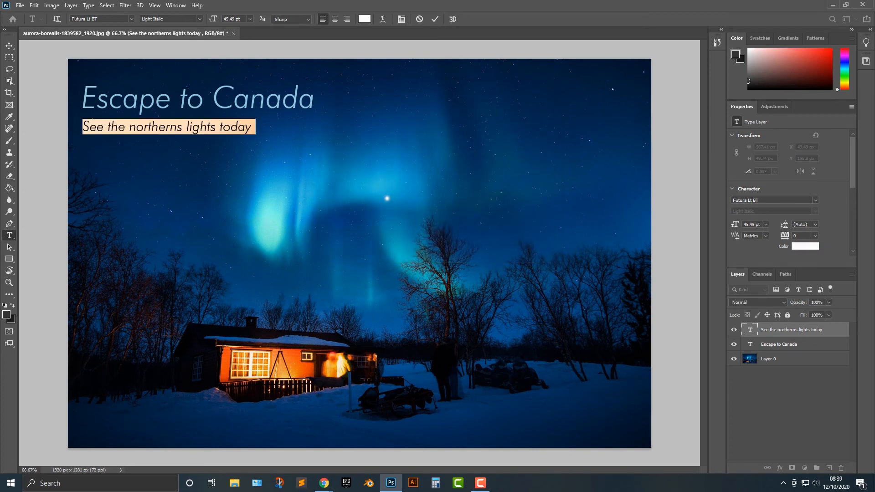
left_click(9, 46)
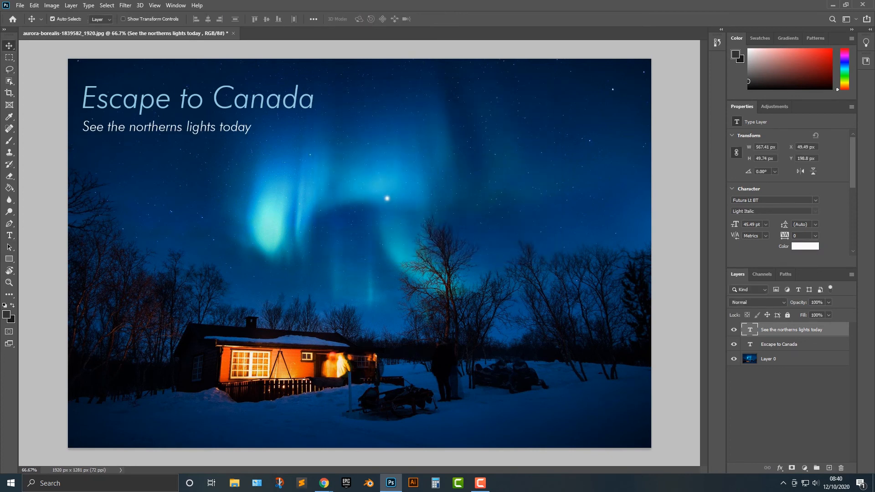
Step: Try warm title colours sampled from the cabin's walls and lit windows, including orange #e76404 and pale yellow #f5e7bb, and discard the change
double_click(213, 100)
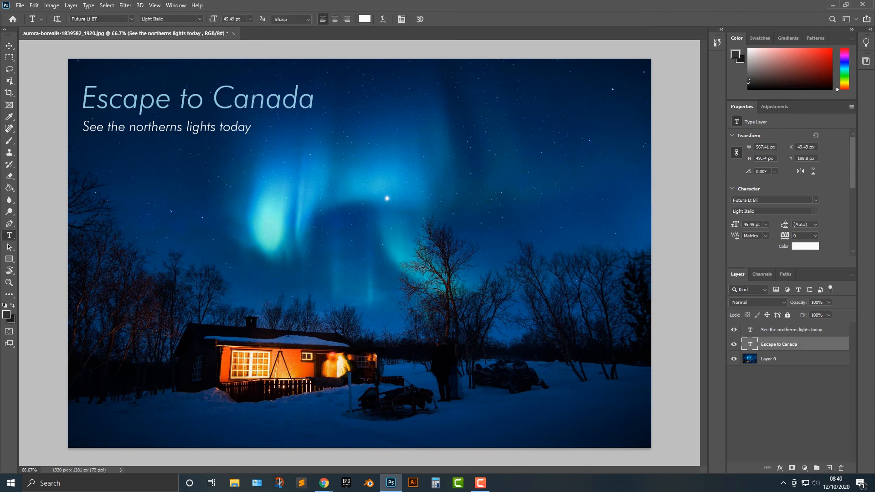
triple_click(214, 99)
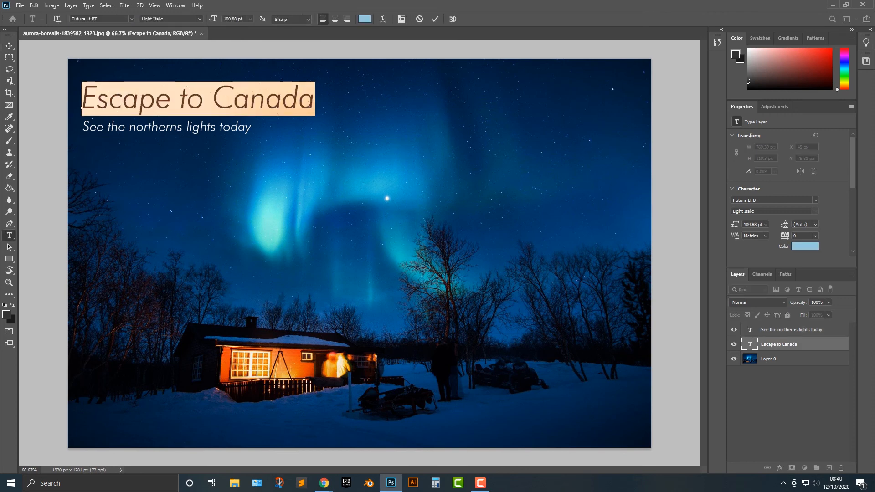
left_click(365, 19)
left_click(294, 362)
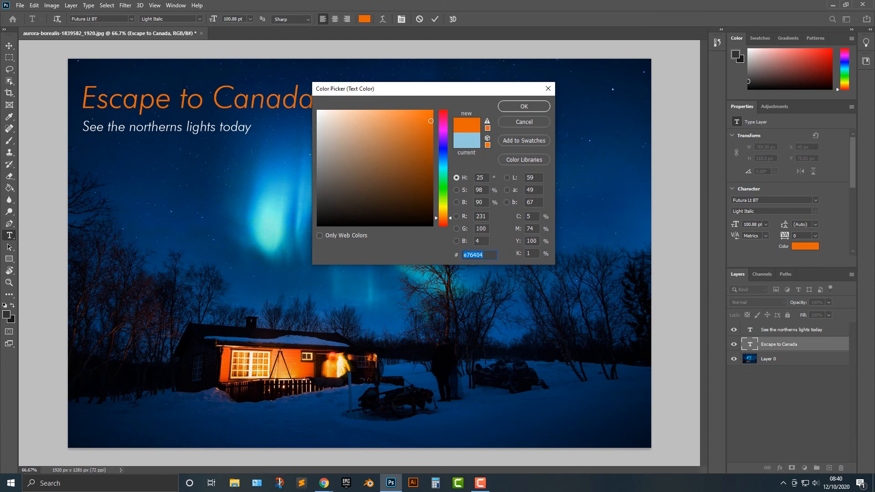
type("d0870a")
left_click_drag(409, 121, 327, 111)
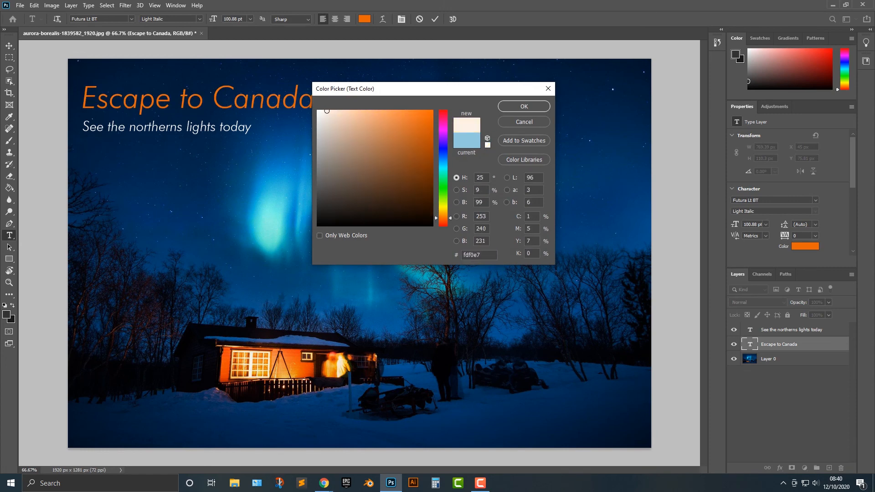
mouse_move(262, 362)
left_mouse_down()
mouse_move(275, 364)
mouse_move(253, 364)
left_mouse_up()
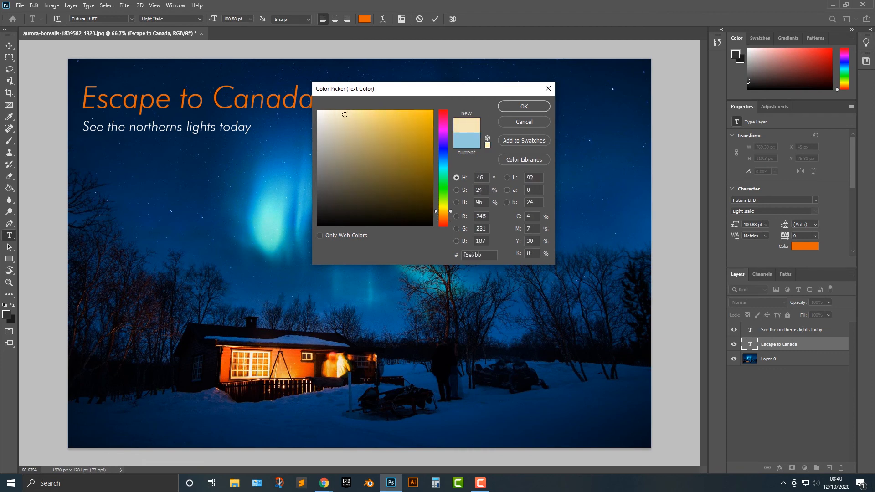
left_click(524, 122)
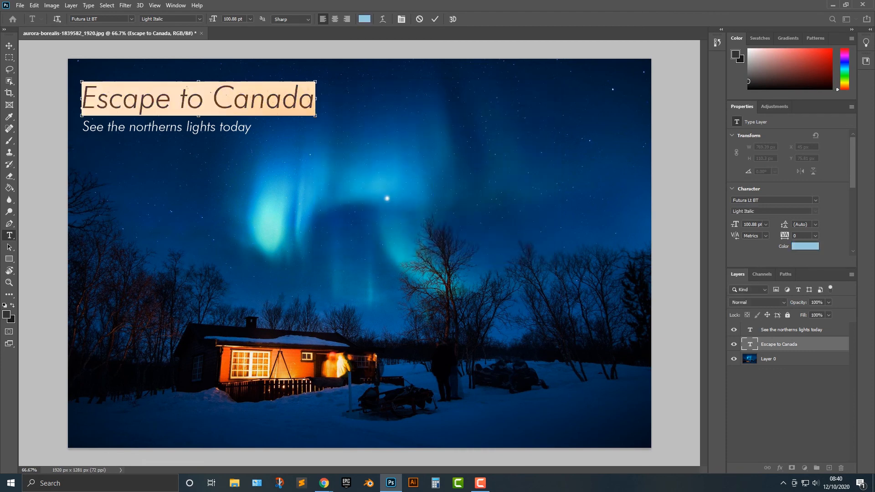
left_click(213, 98)
left_click(10, 46)
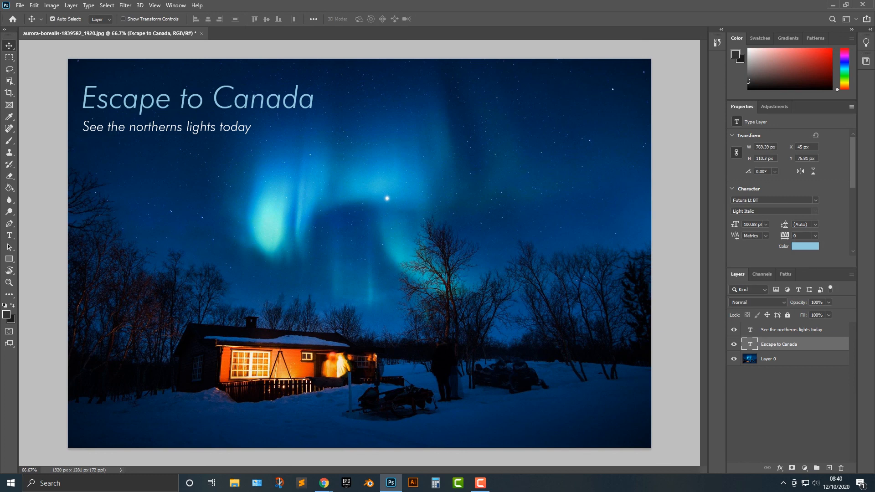
scroll(359, 253, "down", 4)
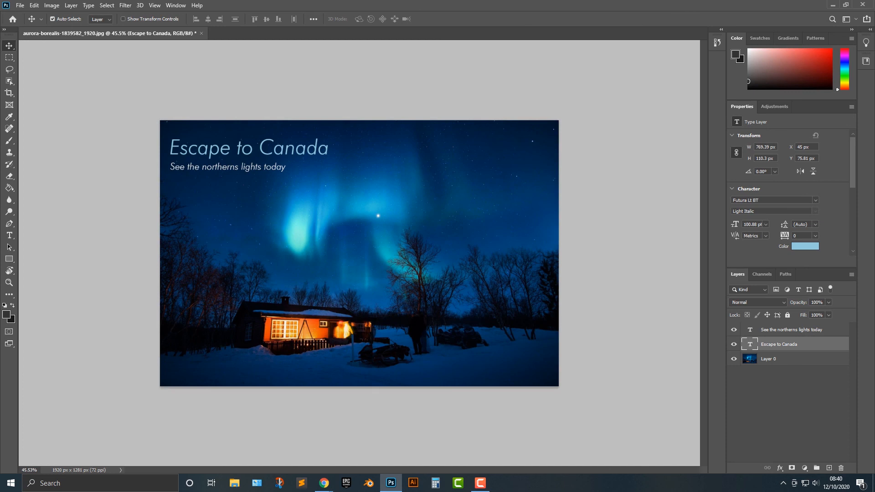